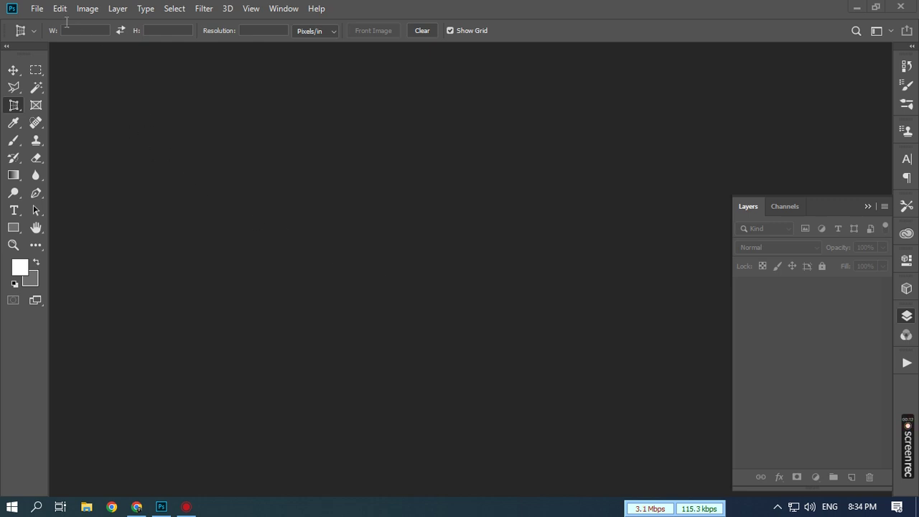
- Open Airbuds.jpg from the Desktop, collapse the layers list and fit the image to the window
left_click(36, 8)
left_click(79, 36)
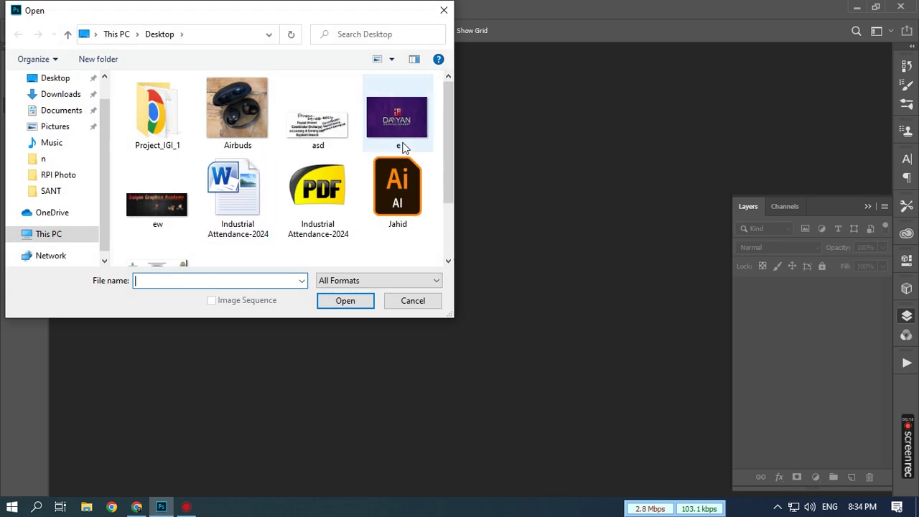
left_click(244, 108)
left_click(345, 301)
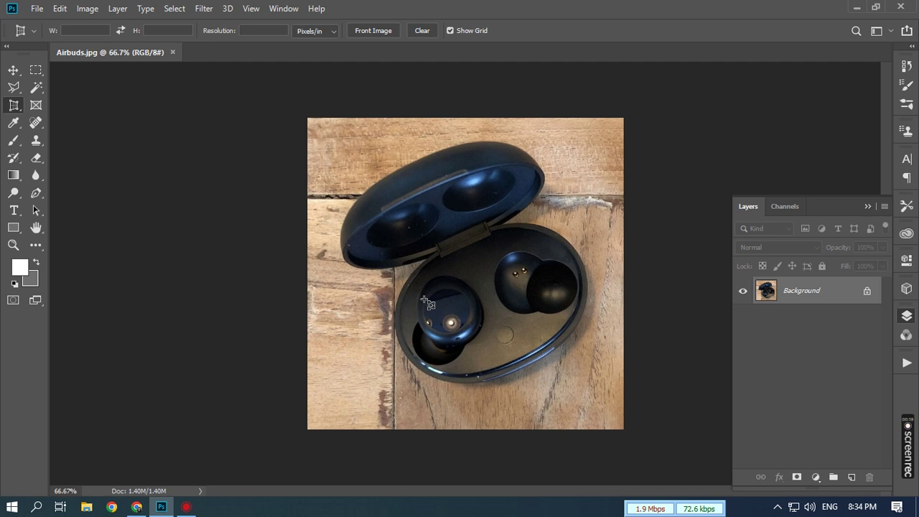
left_click(868, 207)
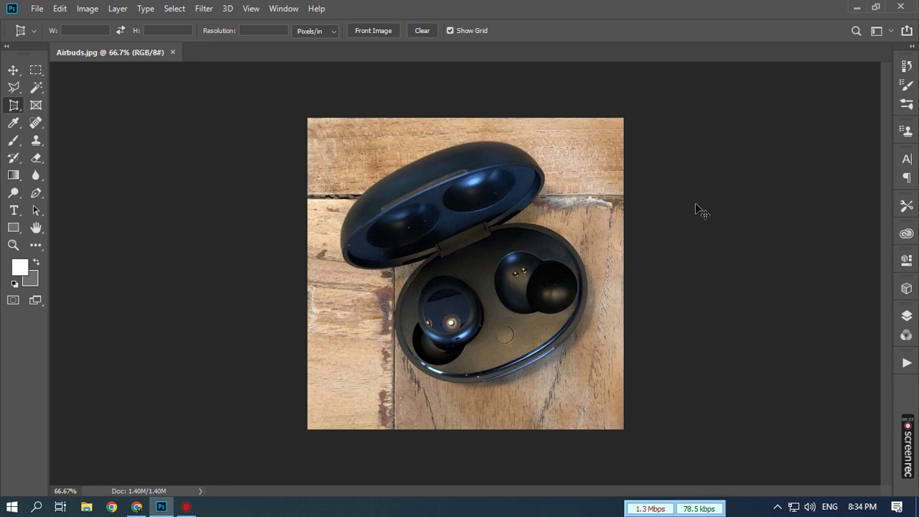
key("ctrl+0")
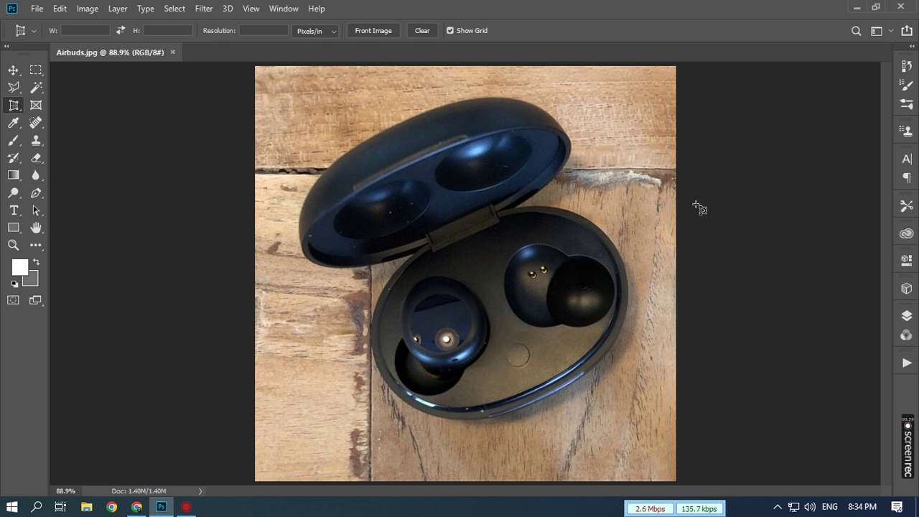
- Start a Pen tool path at the notch between the lid and the case base, just right of the hinge
left_click(38, 192)
left_click(81, 193)
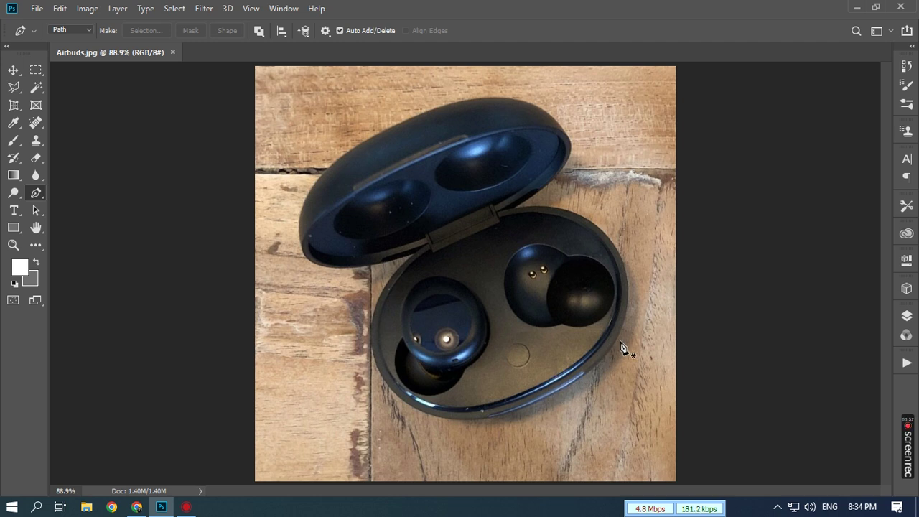
scroll(623, 343, "up", 3)
scroll(643, 316, "up", 2)
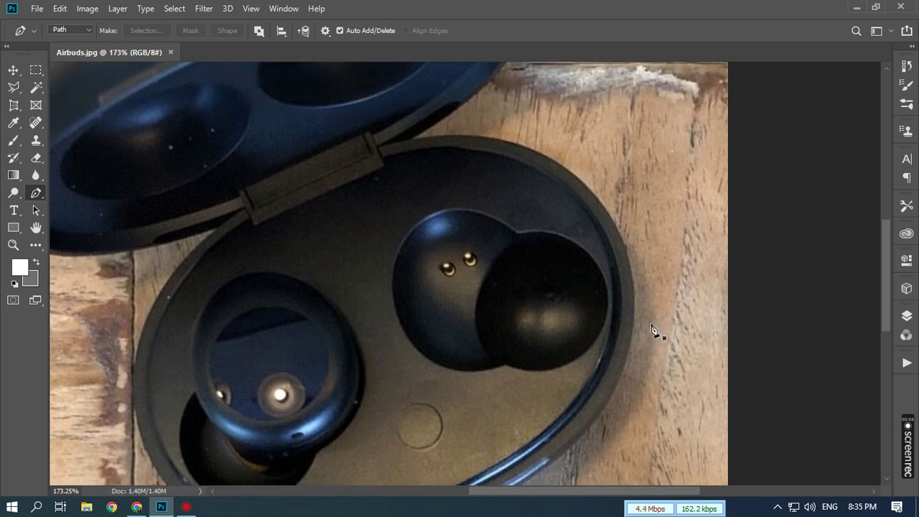
scroll(639, 316, "up", 2)
scroll(639, 316, "left", 1)
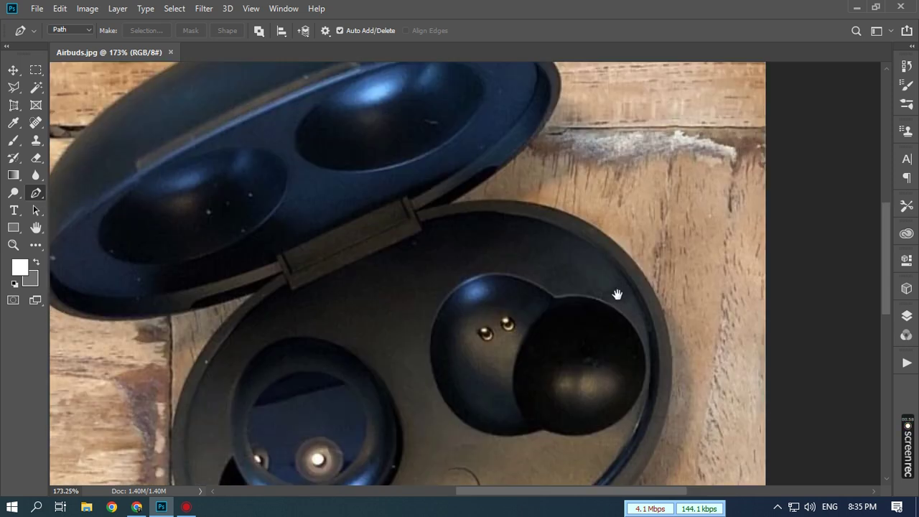
scroll(507, 263, "up", 1)
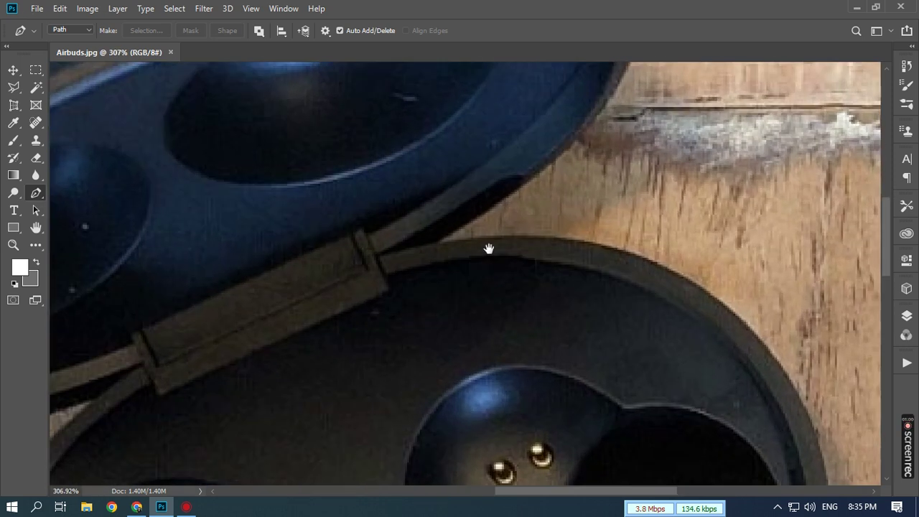
scroll(550, 302, "up", 1)
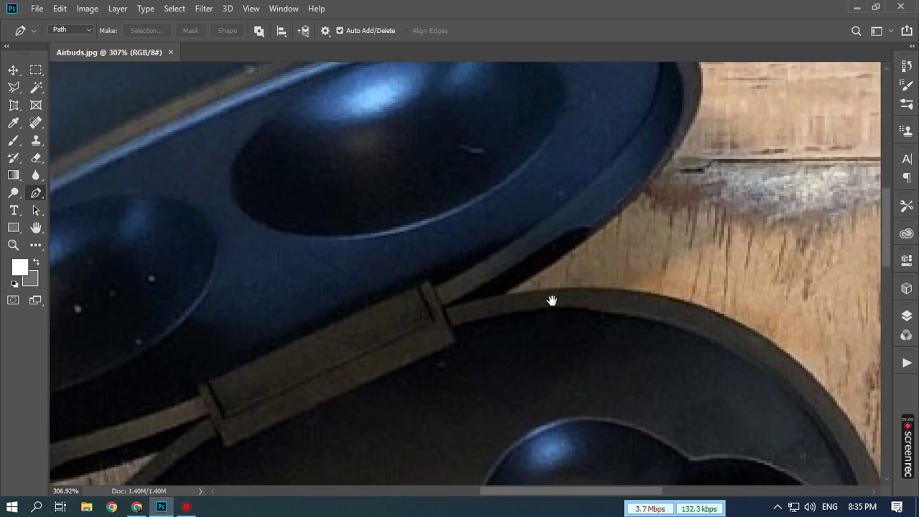
left_click(507, 294)
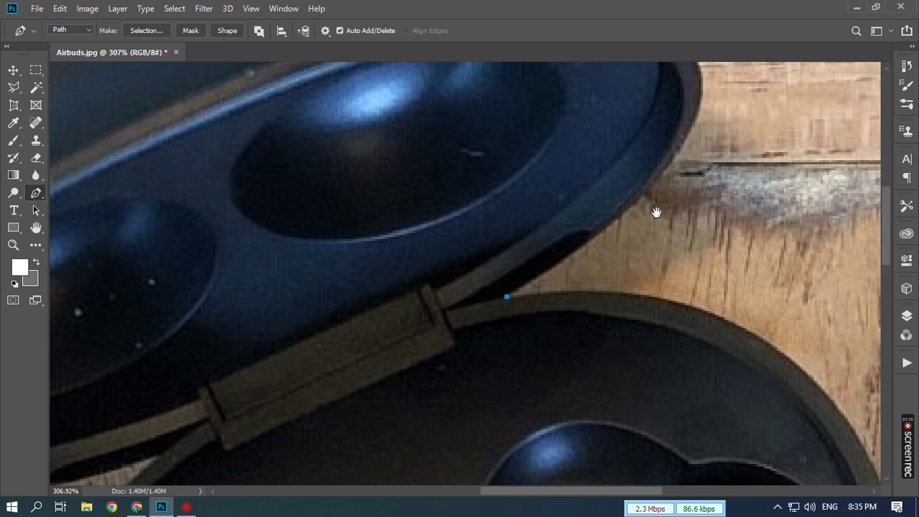
- Enable the Rubber Band preview for the Pen tool path
left_click_drag(661, 191, 651, 229)
left_click(325, 31)
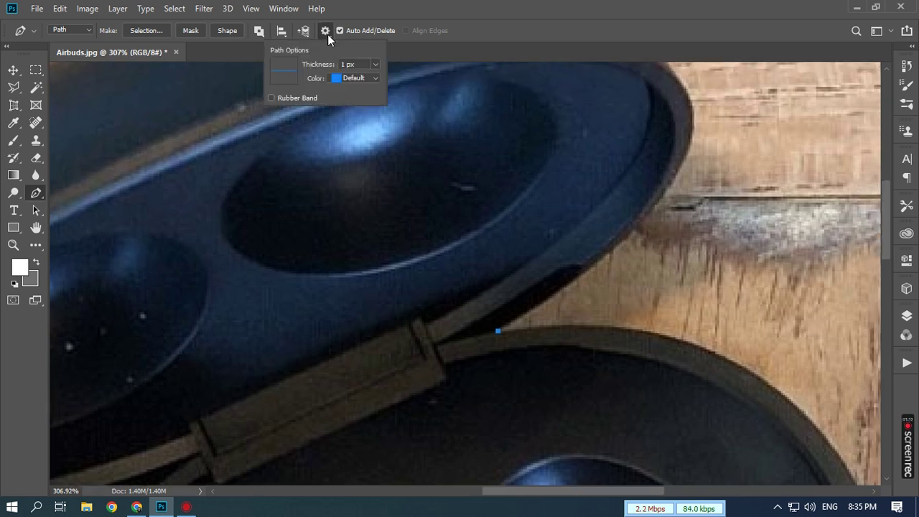
left_click(327, 33)
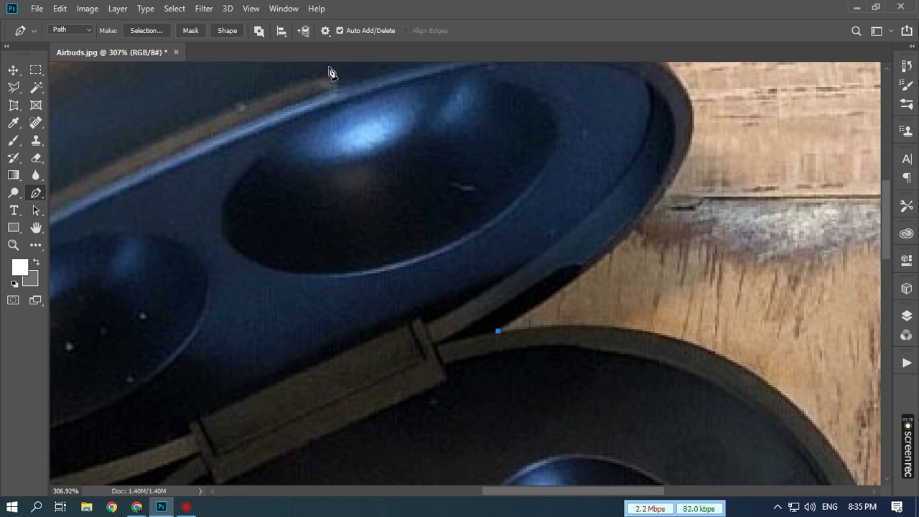
left_click(326, 31)
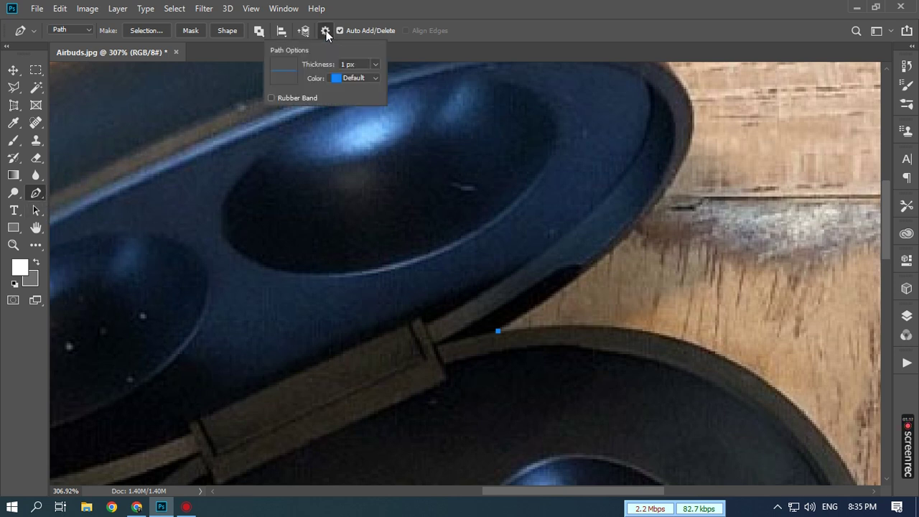
left_click(272, 97)
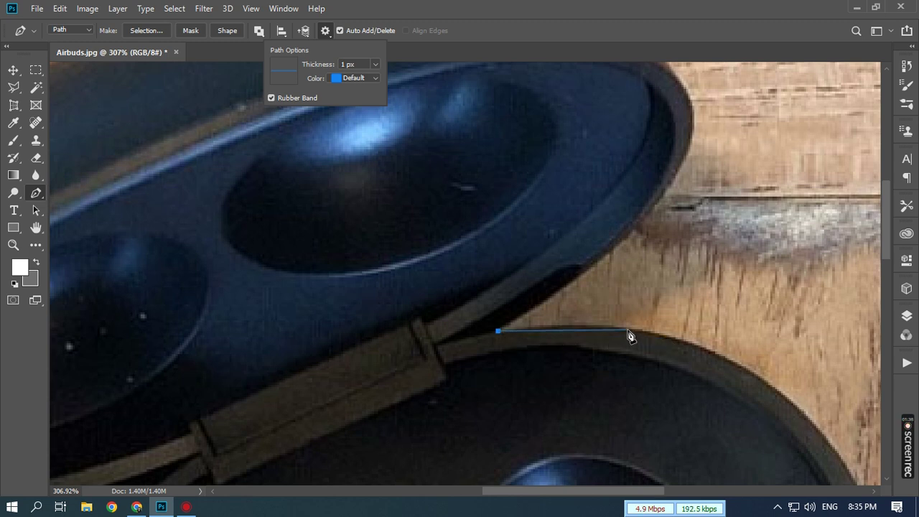
left_click(684, 280)
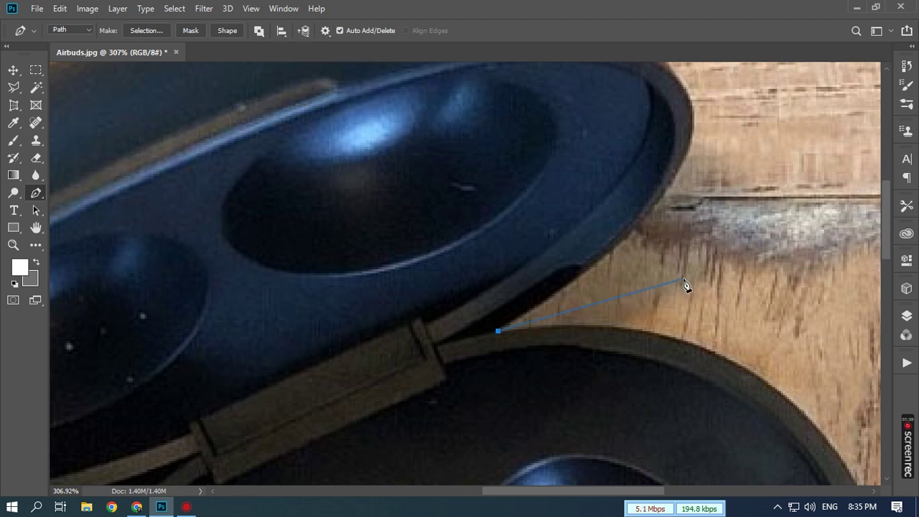
left_click(748, 329)
left_click(667, 391)
left_click(542, 403)
left_click(448, 379)
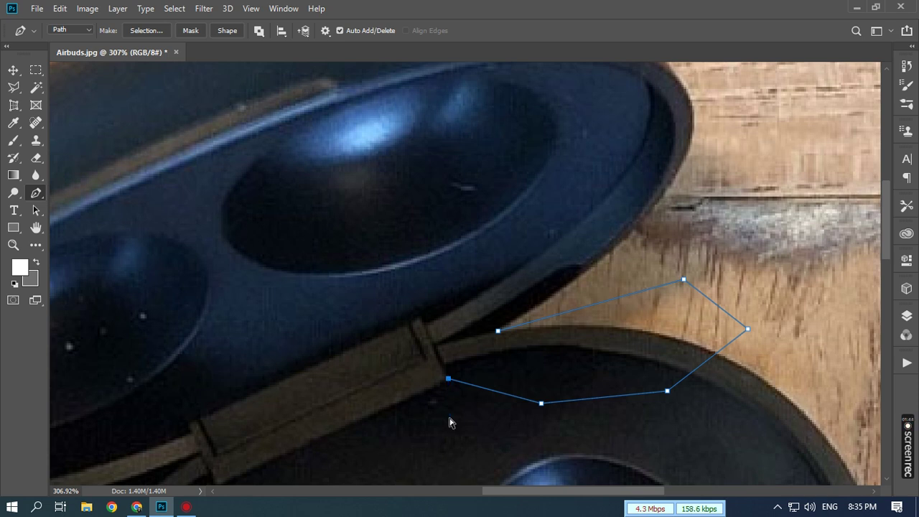
key("ctrl+z")
key("ctrl+z")
key("ctrl+z")
key("ctrl+z")
key("ctrl+z")
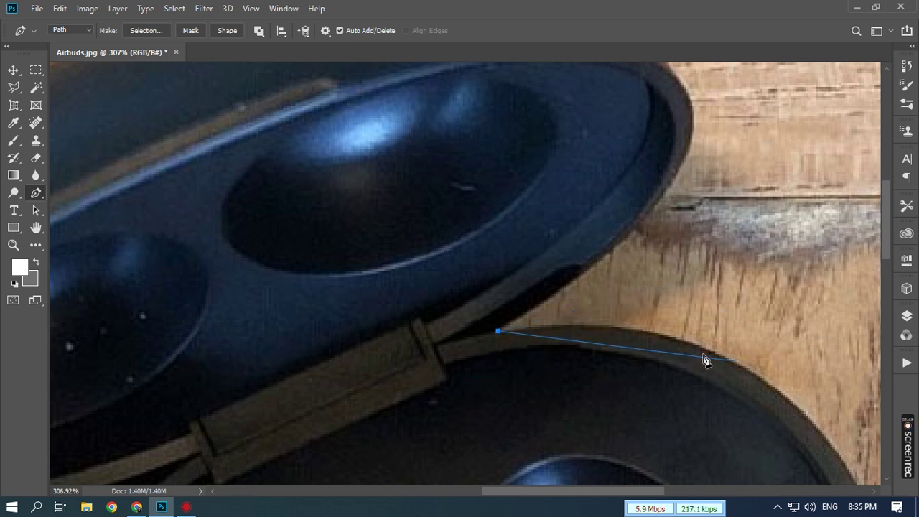
- Trace the case base's outer edge with curved path segments from the right notch down its right side
scroll(693, 357, "down", 2)
left_click_drag(712, 369, 585, 312)
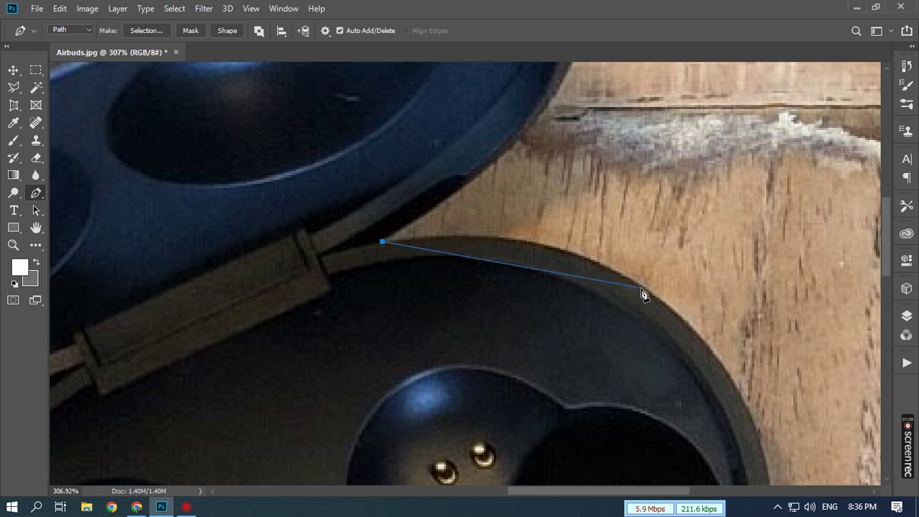
left_click_drag(662, 307, 690, 289)
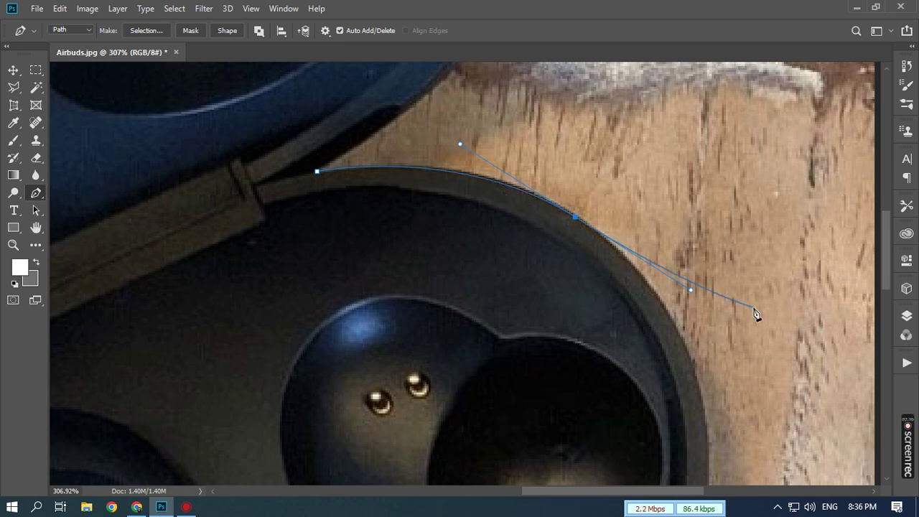
left_click_drag(715, 444, 654, 314)
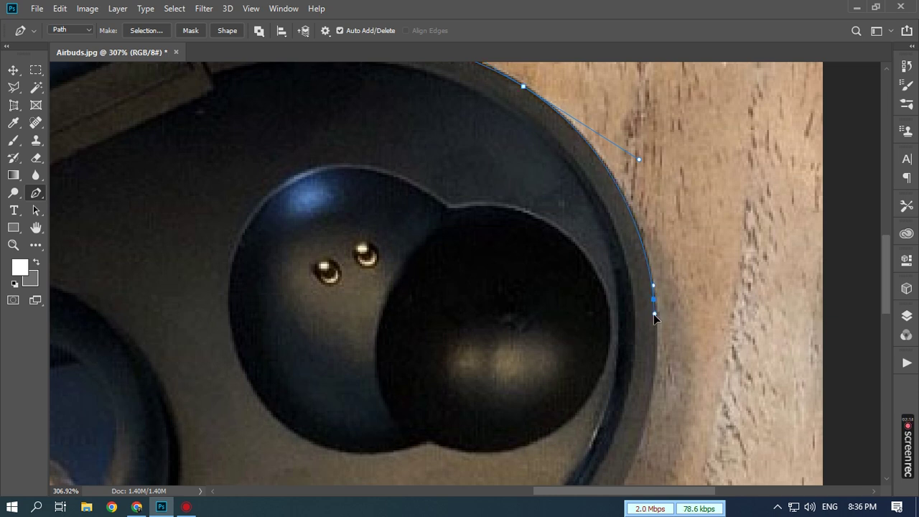
left_click_drag(669, 375, 687, 263)
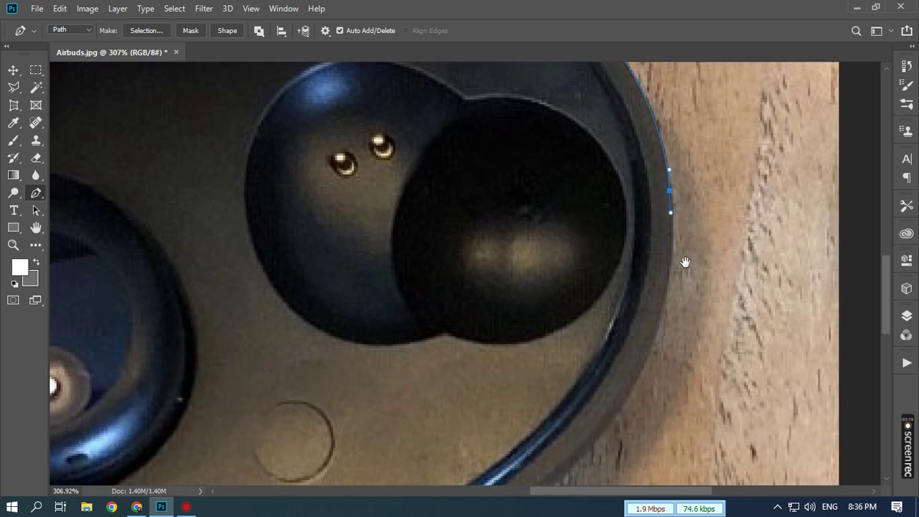
left_click_drag(634, 395, 656, 364)
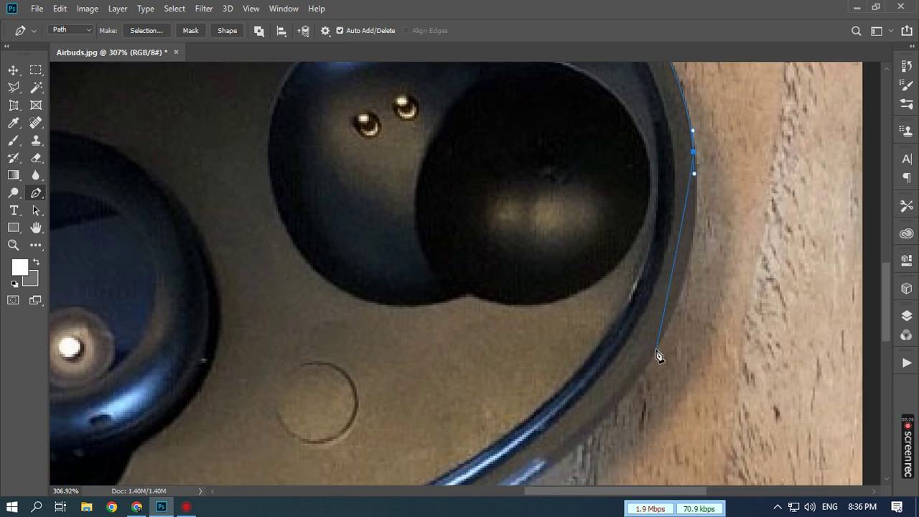
left_click_drag(656, 347, 609, 409)
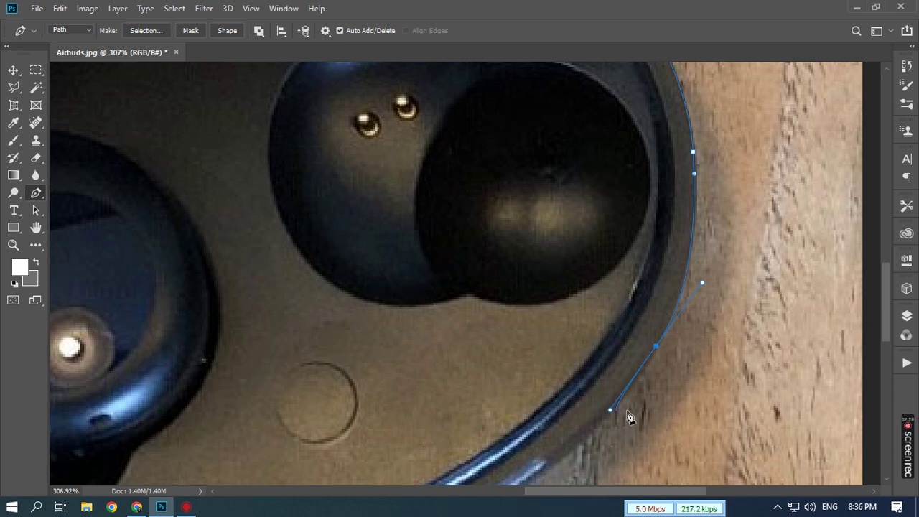
- Continue the path with curved anchors along the bottom edge of the case base to its lower left
left_click_drag(674, 385, 776, 224)
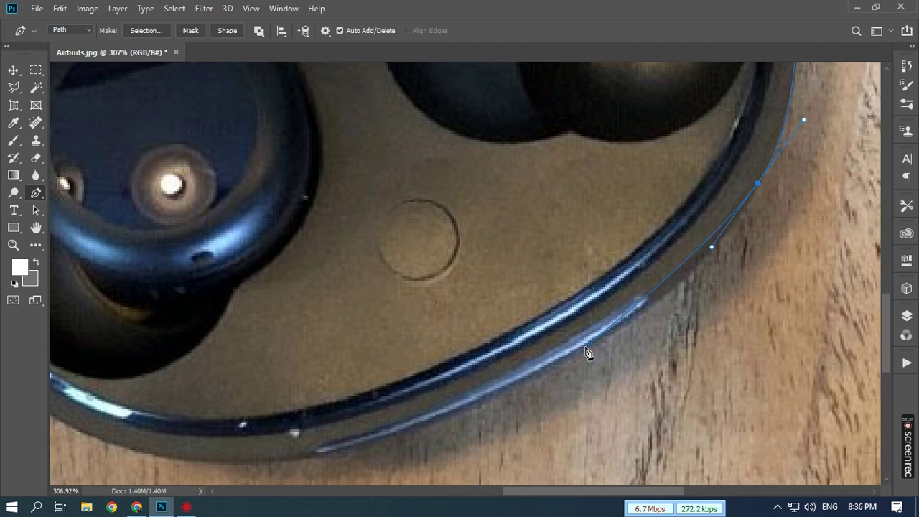
left_click_drag(583, 349, 514, 370)
left_click_drag(494, 431, 719, 294)
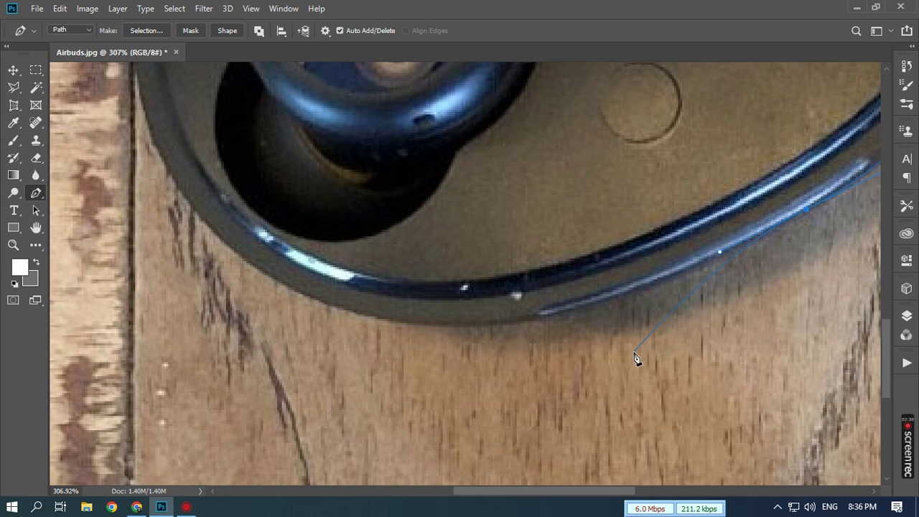
left_click_drag(671, 380, 608, 315)
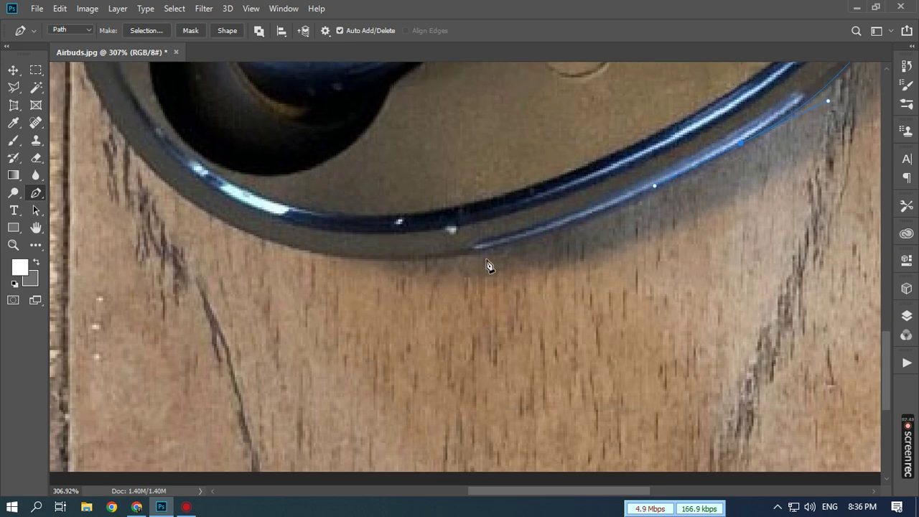
left_click_drag(454, 255, 687, 396)
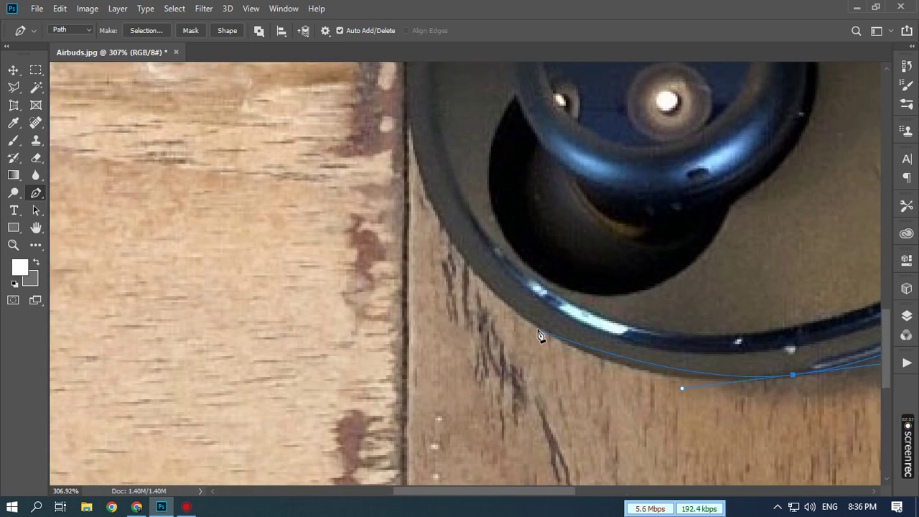
left_click_drag(537, 327, 475, 295)
- Continue the path with curved anchors up the left side of the case base toward the hinge
left_click_drag(144, 302, 163, 391)
left_click_drag(447, 285, 434, 404)
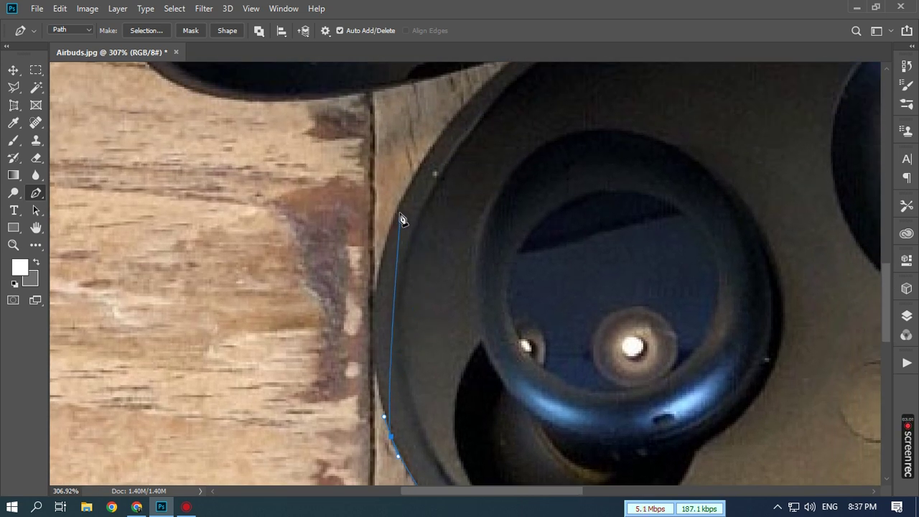
left_click_drag(398, 209, 445, 102)
left_click_drag(602, 103, 437, 294)
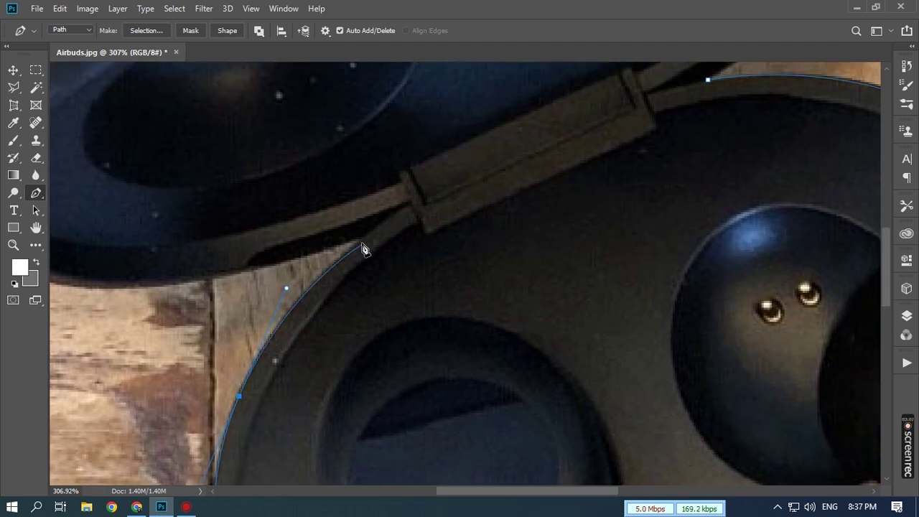
left_click_drag(381, 262, 541, 222)
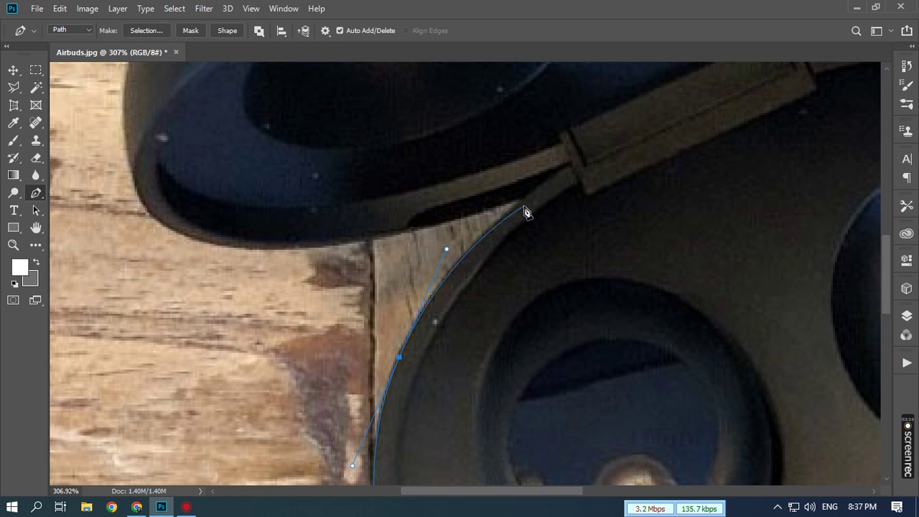
left_click_drag(518, 204, 545, 180)
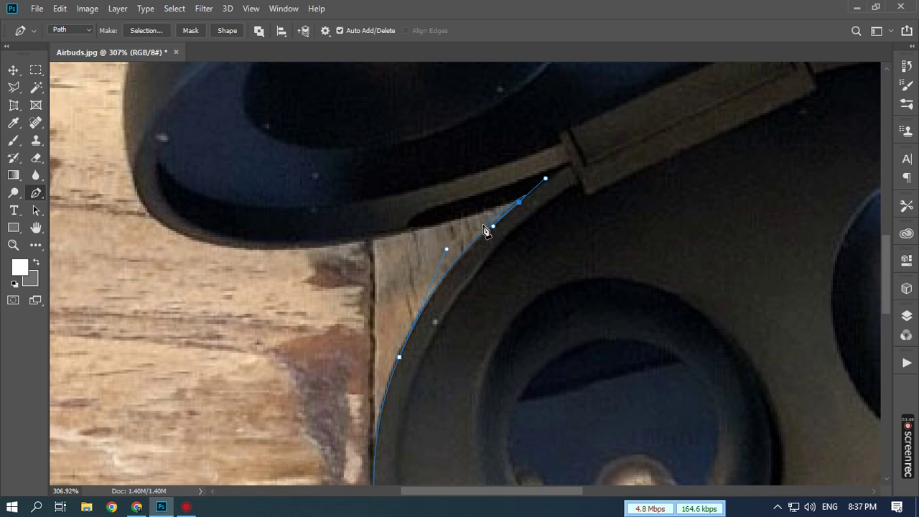
left_click(519, 205)
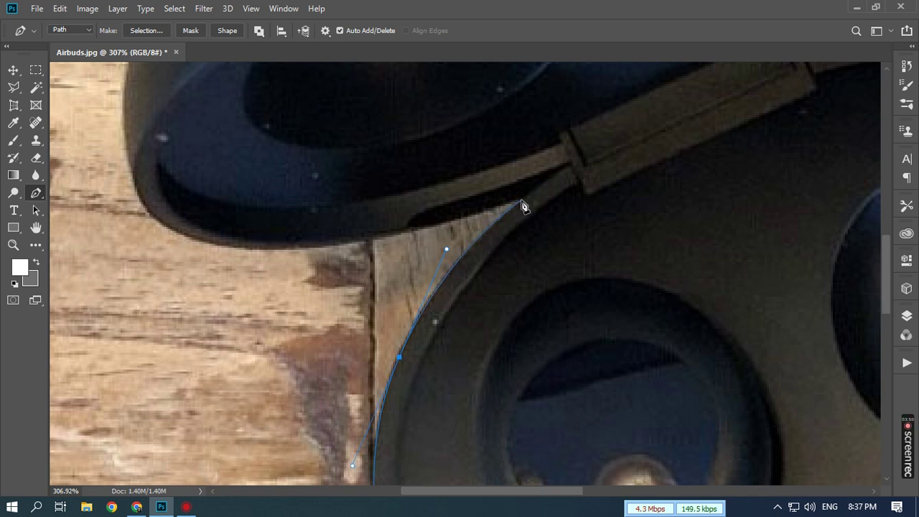
left_click(522, 203)
key("ctrl+z")
- Place a curved anchor at the notch left of the hinge and remove its outgoing direction handle
left_click_drag(521, 201, 531, 192)
scroll(529, 201, "up", 4)
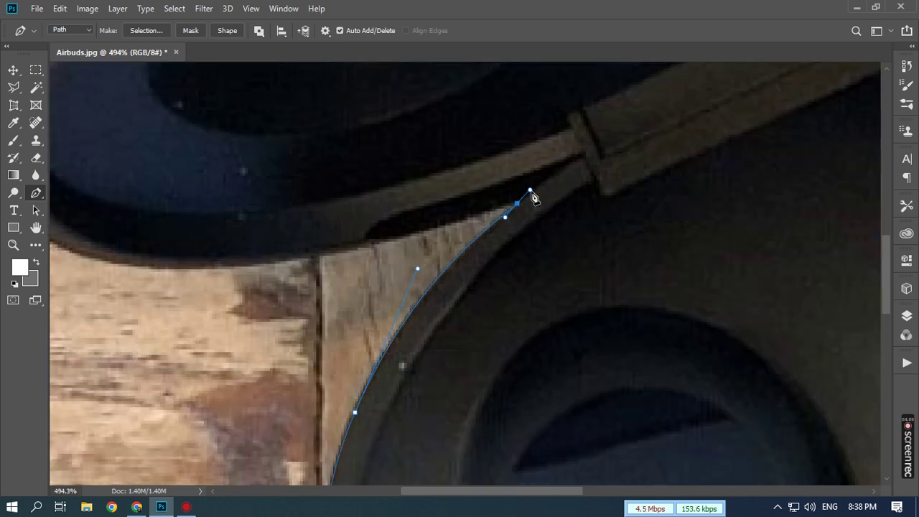
mouse_move(530, 193)
left_mouse_down()
mouse_move(553, 236)
mouse_move(533, 200)
left_mouse_up()
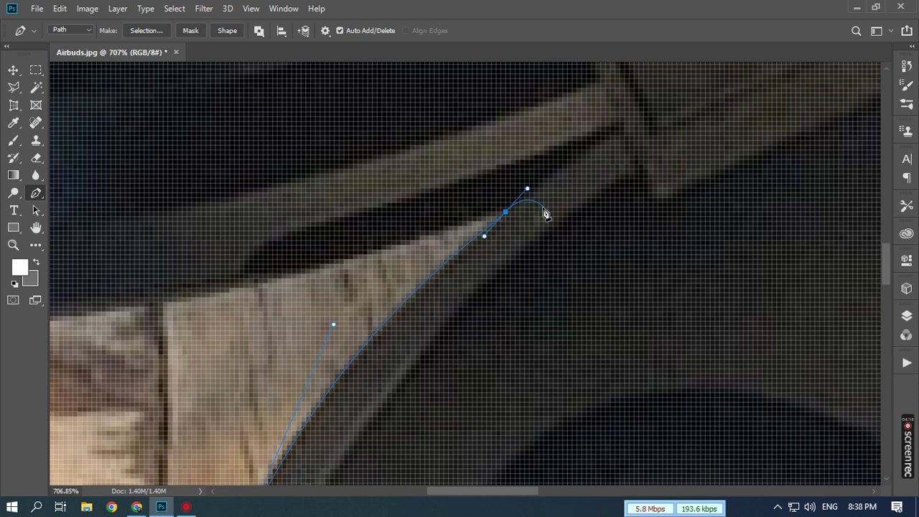
key("Escape")
left_click_drag(528, 191, 481, 205)
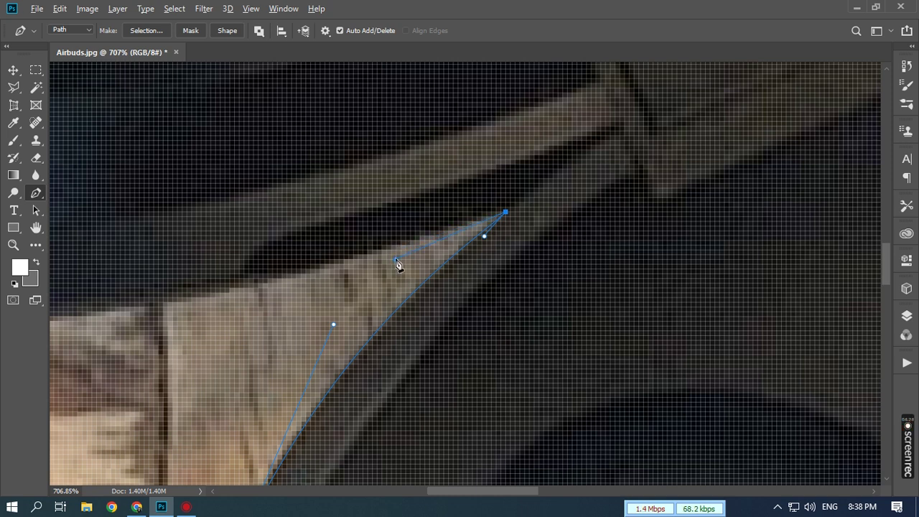
- Adjust the handle at the notch left of the hinge and continue the path with a curved anchor on the lid's lower edge
left_click_drag(397, 264, 601, 257)
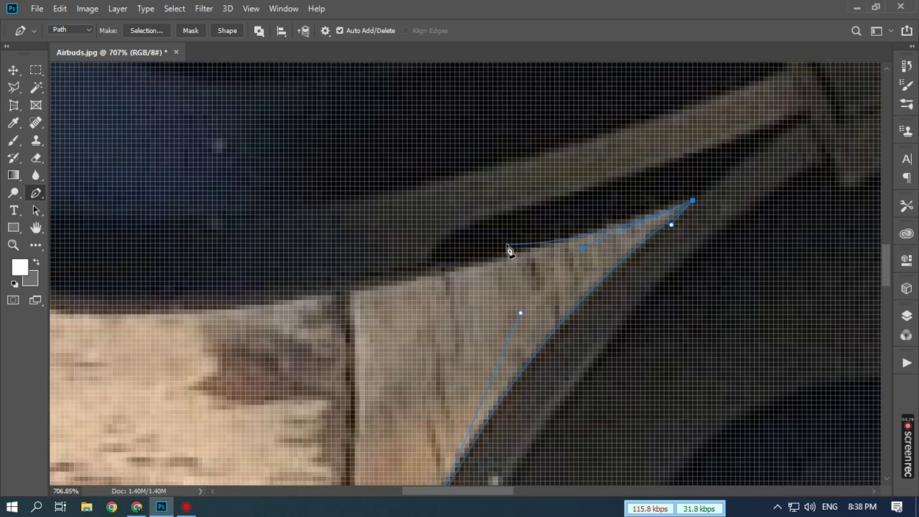
left_click(597, 230)
left_click_drag(404, 281, 558, 273)
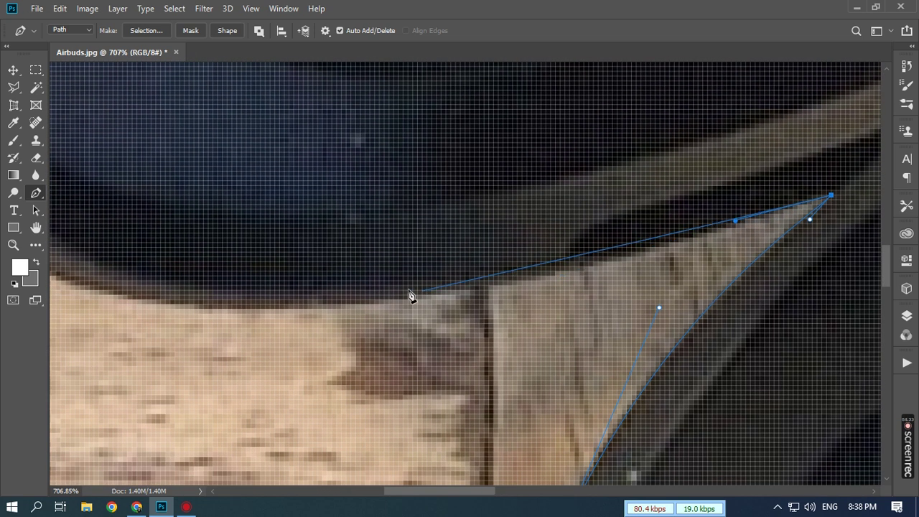
scroll(406, 302, "down", 1)
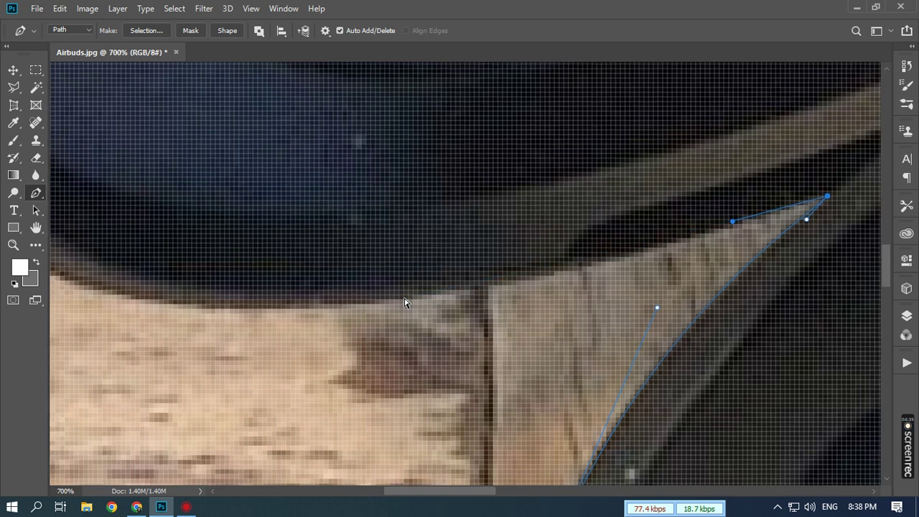
scroll(406, 302, "down", 3)
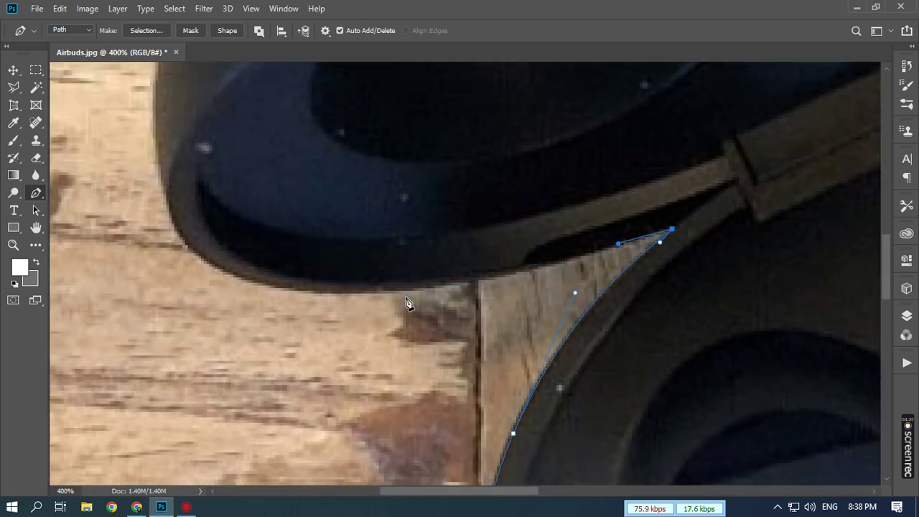
left_click_drag(400, 288, 414, 340)
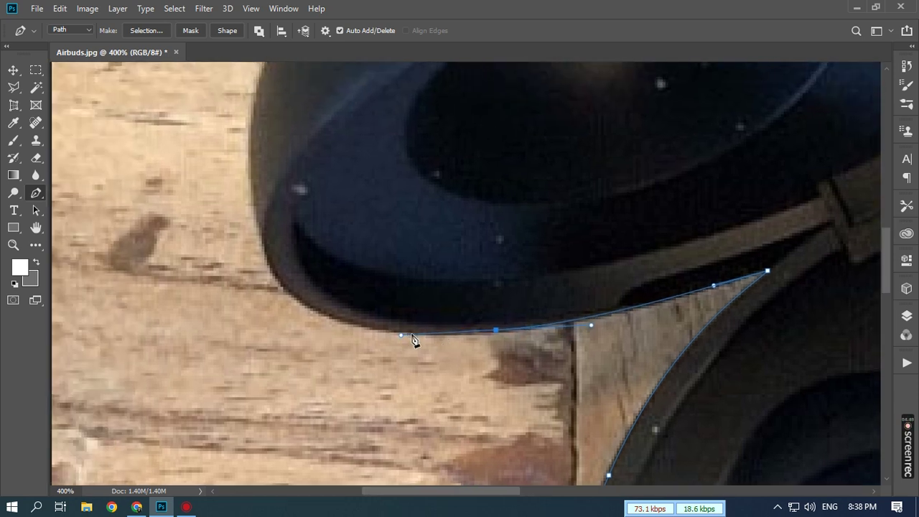
- Continue the path with curved anchors around the lid's lower-left corner and up its left side
scroll(414, 341, "down", 3)
left_click_drag(347, 312, 326, 283)
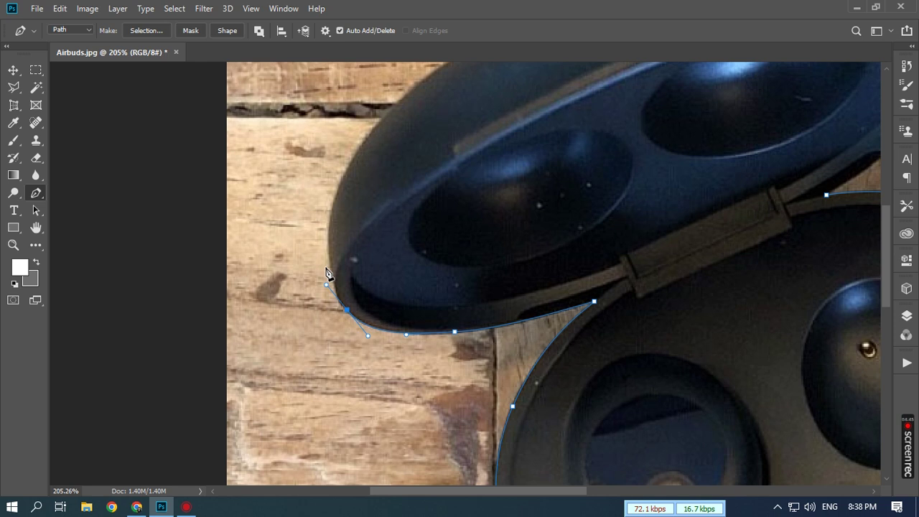
left_click_drag(332, 224, 330, 211)
- Trace the lid's upper edge with two long curved path segments toward its right end
scroll(333, 191, "up", 5)
scroll(316, 216, "right", 4)
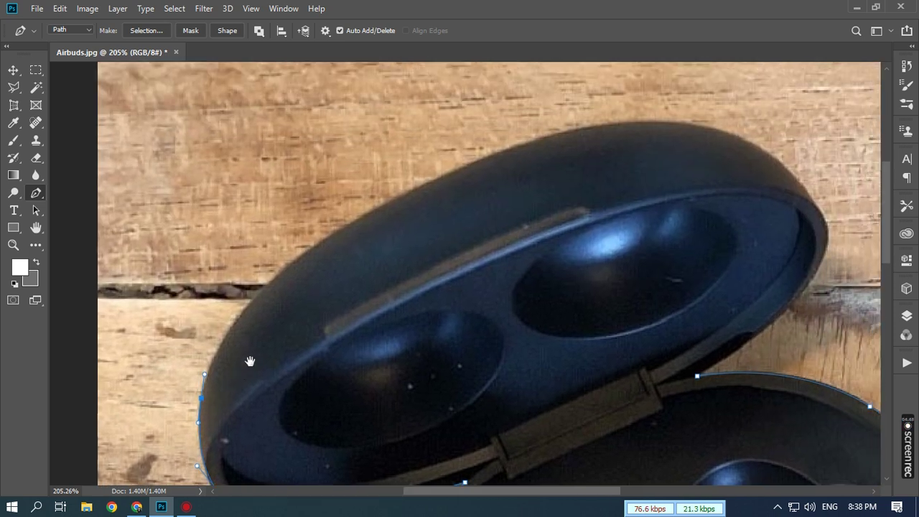
mouse_move(316, 245)
left_mouse_down()
mouse_move(365, 199)
mouse_move(408, 186)
left_mouse_up()
left_click_drag(603, 127, 680, 117)
- Place two curved anchors around the lid's right end and adjust their direction handles to fit the edge
scroll(556, 177, "right", 5)
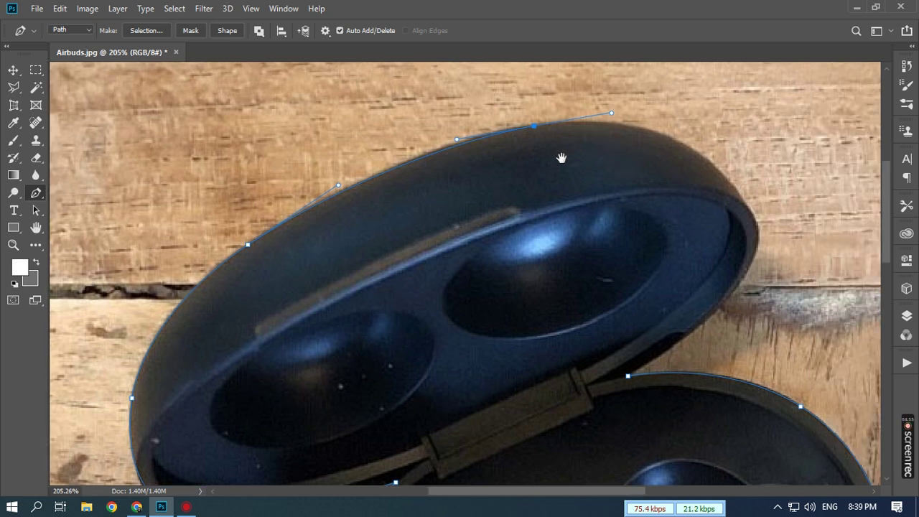
left_click_drag(554, 173, 583, 200)
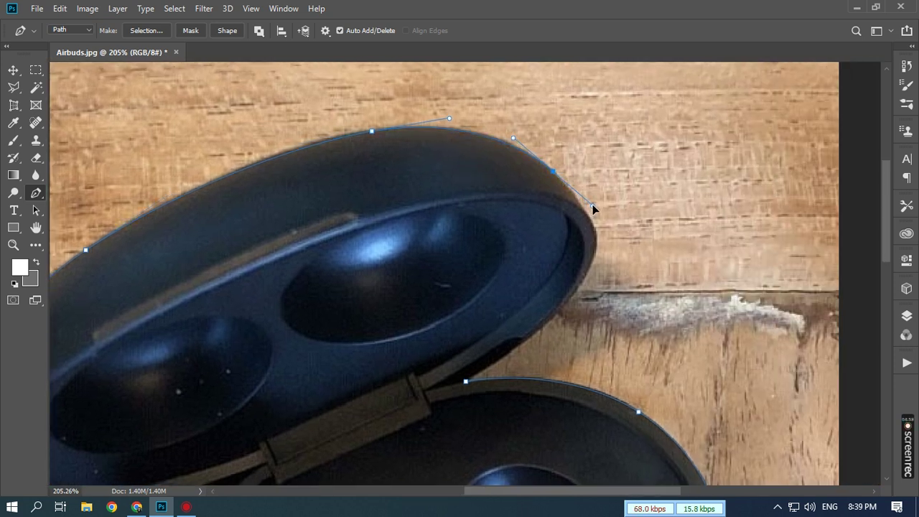
left_click_drag(592, 208, 590, 206)
left_click(586, 203)
left_click_drag(596, 247, 594, 262)
left_click(583, 204, "ctrl")
left_click_drag(597, 234, 602, 227)
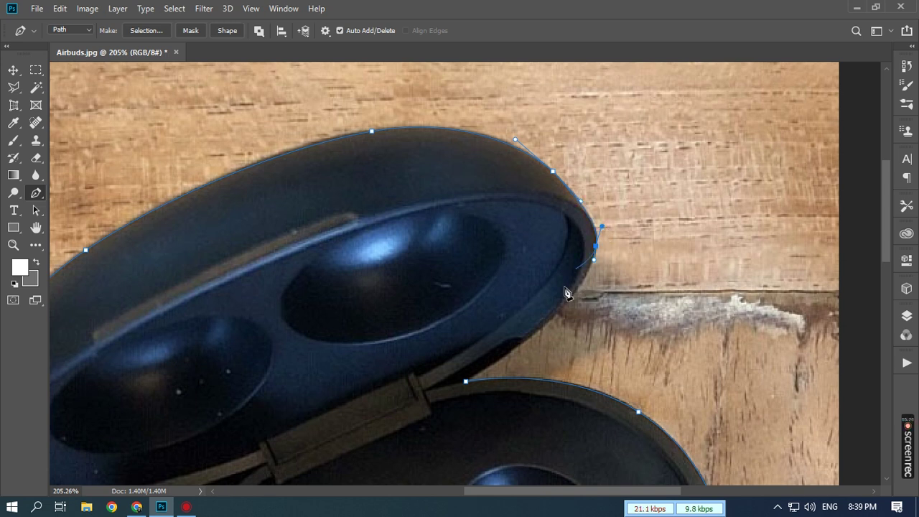
- Trace the lid's lower-right edge with a curved anchor and close the path at the starting anchor right of the hinge
left_click_drag(546, 323, 519, 347)
left_click(515, 346)
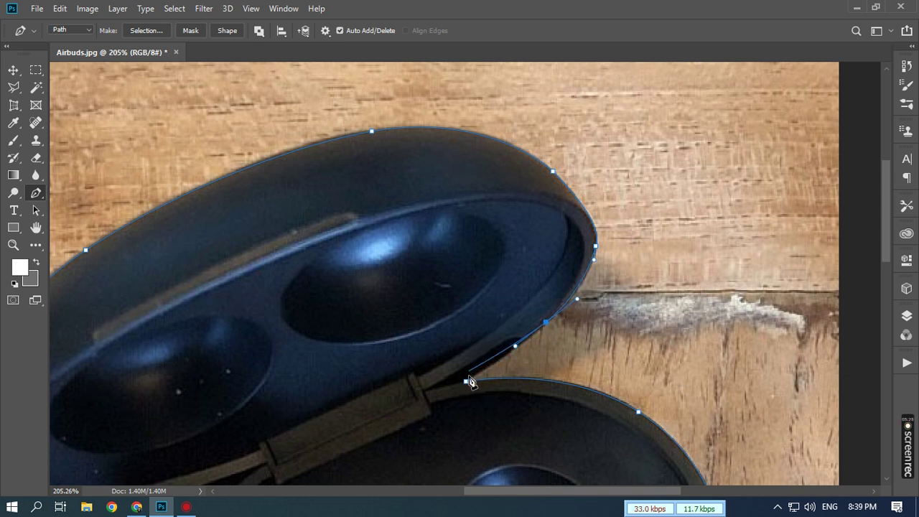
left_click(467, 383)
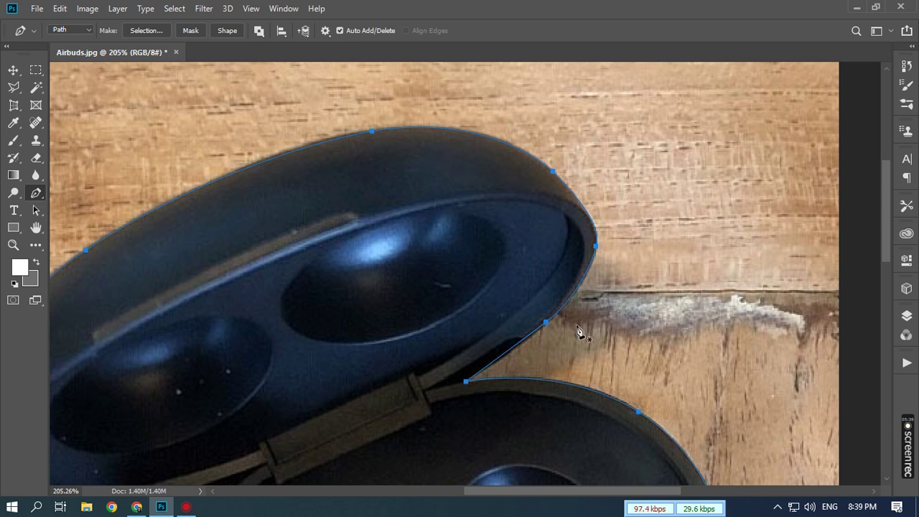
- Convert the closed path into a new anti-aliased selection with a feather radius of 0 pixels
key("ctrl+0")
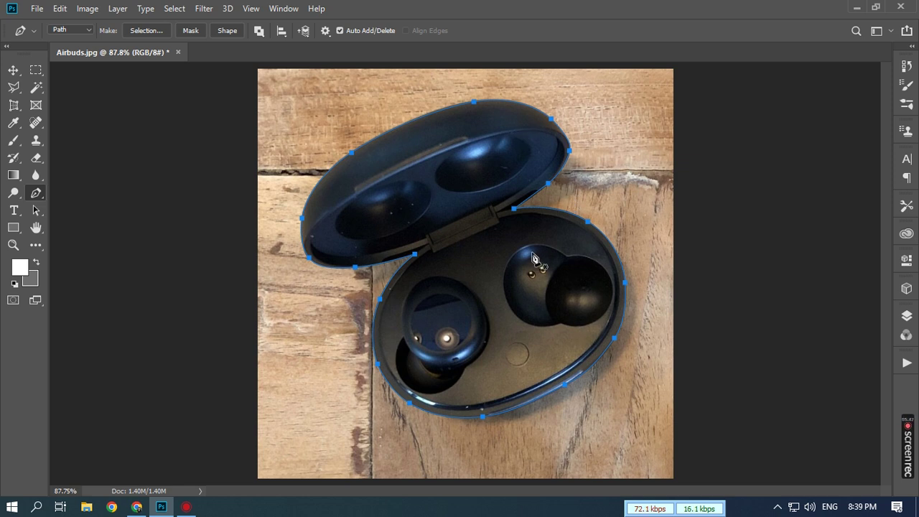
right_click(452, 209)
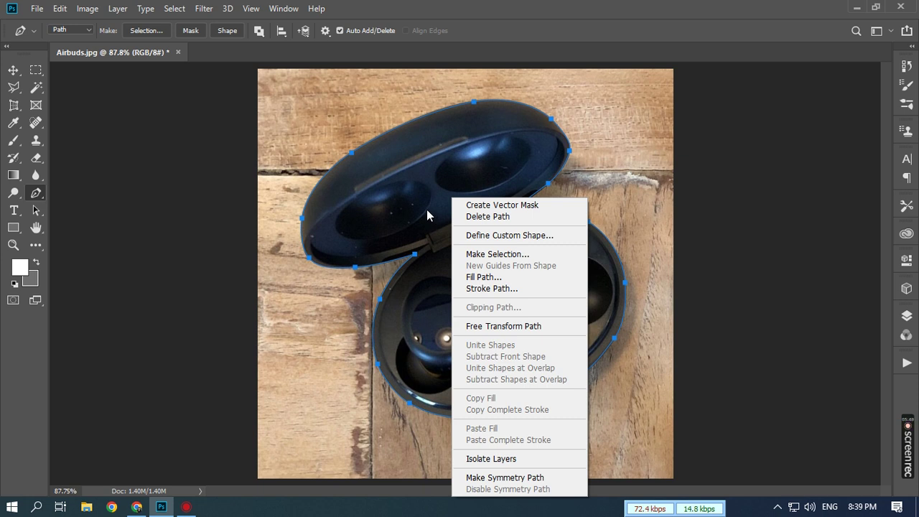
left_click(502, 255)
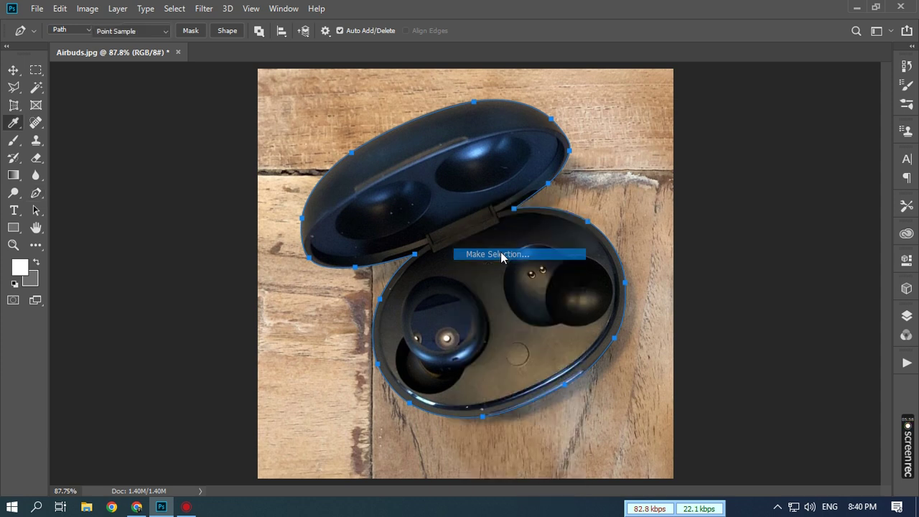
left_click_drag(612, 105, 730, 75)
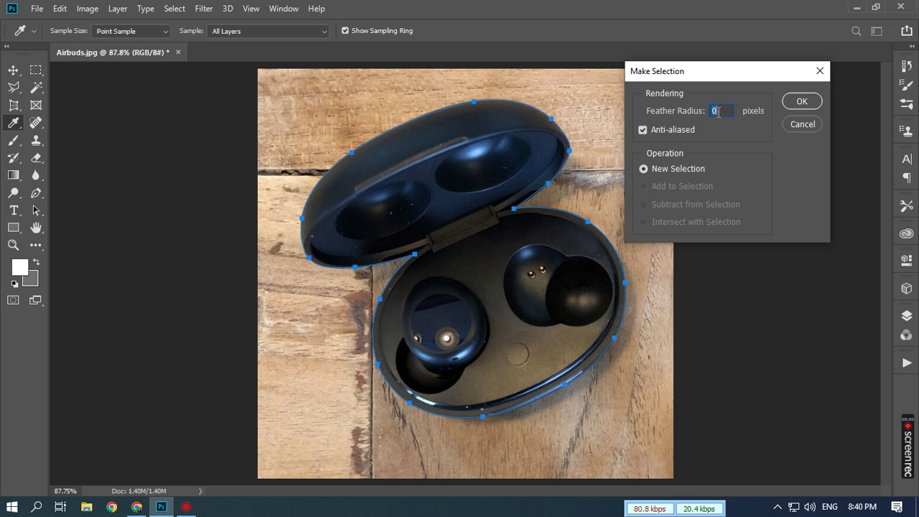
left_click(796, 102)
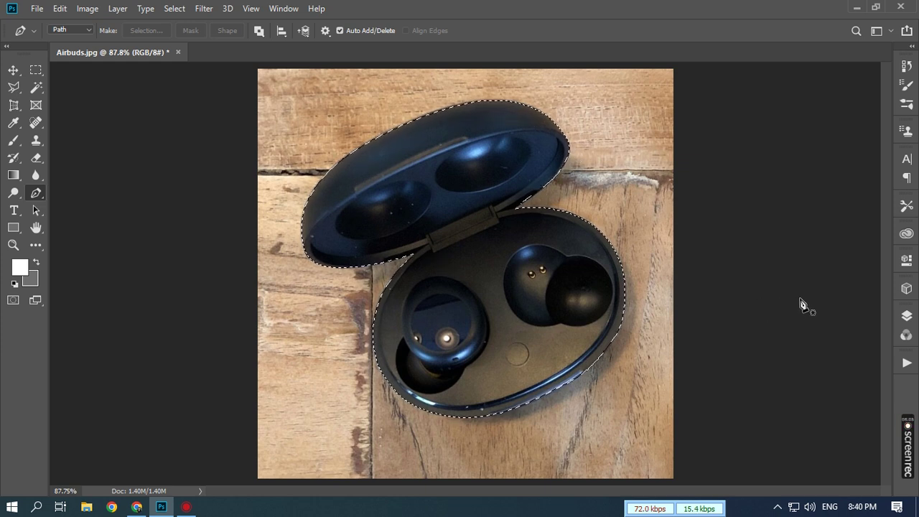
- Add a layer mask from the selection to the Background layer to hide the wooden background
left_click(908, 316)
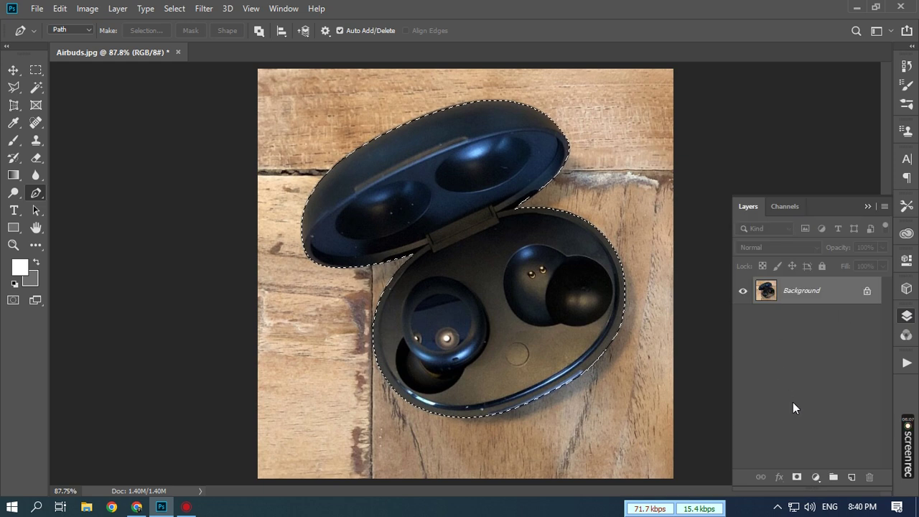
left_click(797, 478)
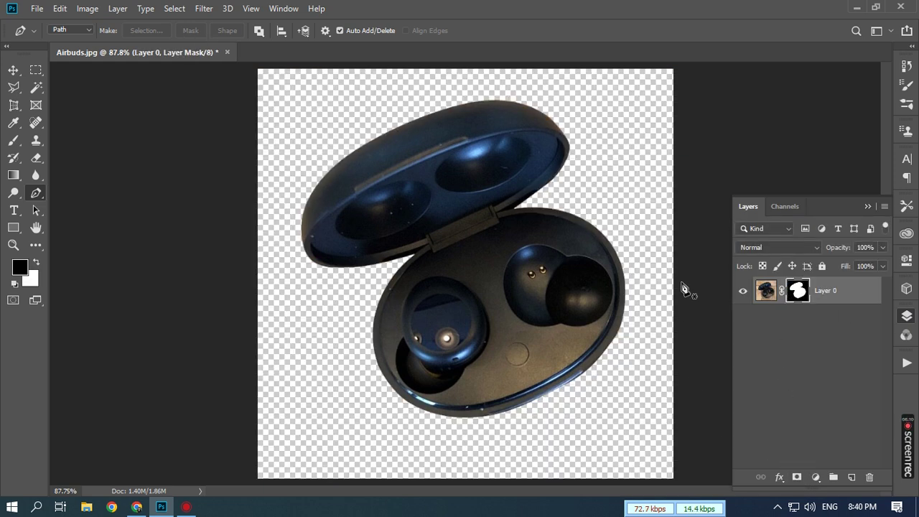
scroll(664, 267, "down", 3)
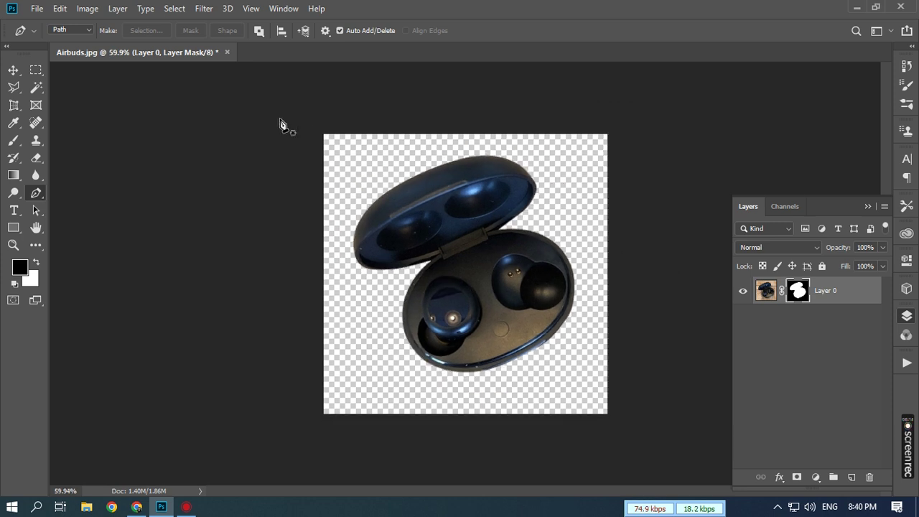
left_click(37, 9)
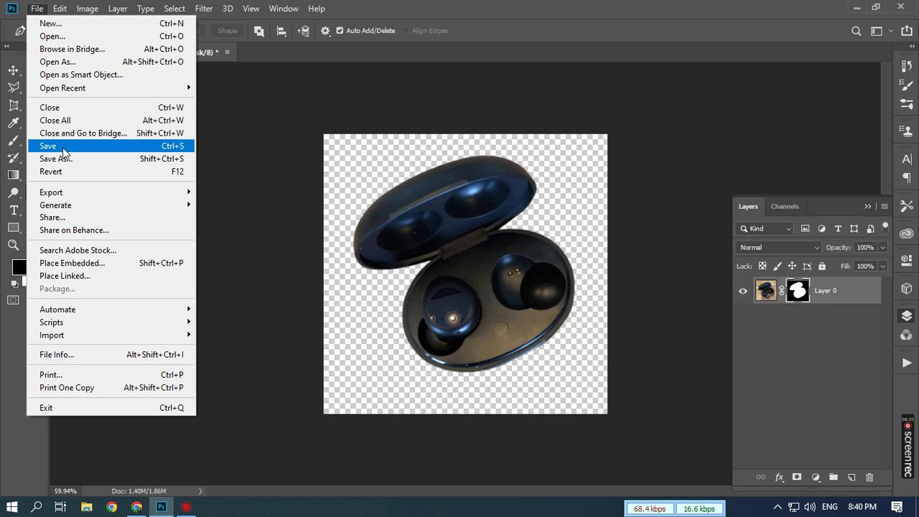
left_click(455, 4)
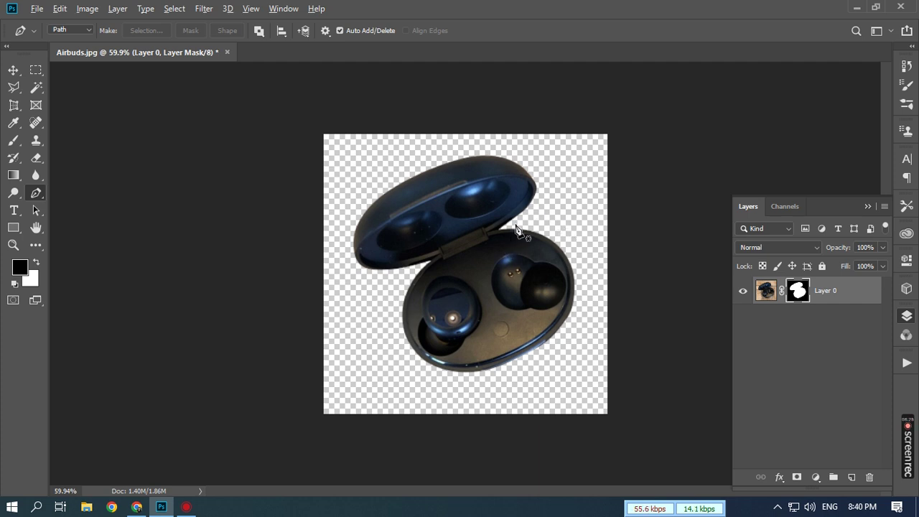
scroll(518, 231, "up", 2)
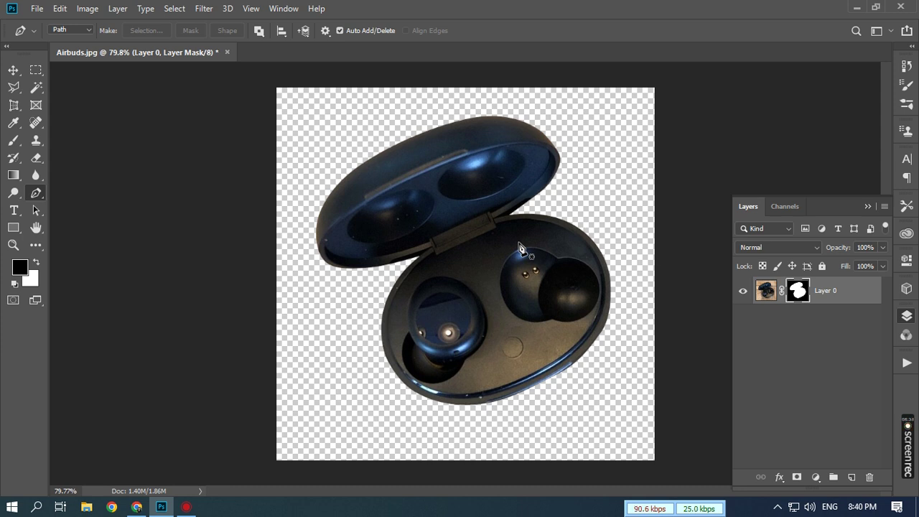
mouse_move(187, 507)
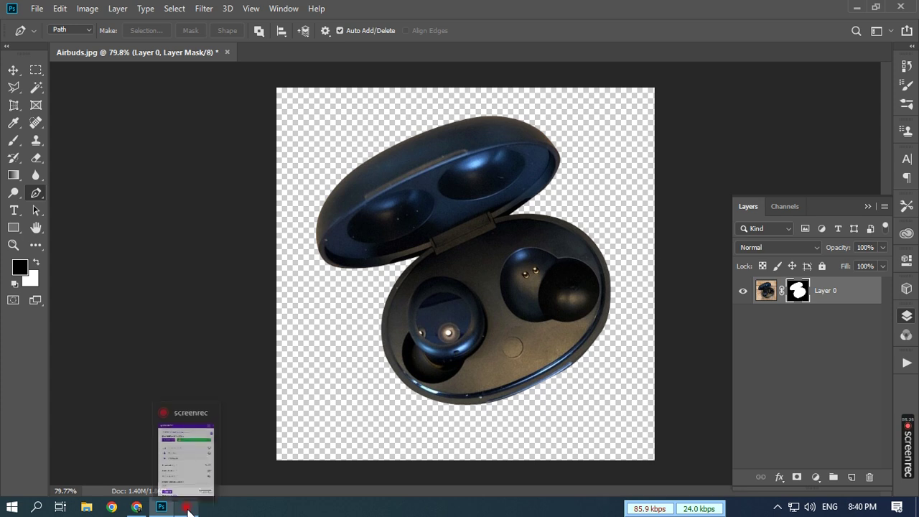
mouse_move(911, 451)
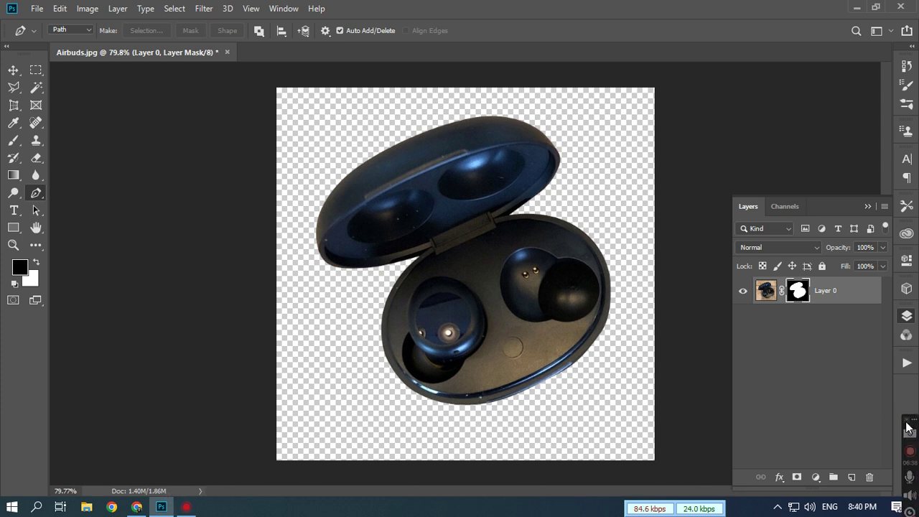